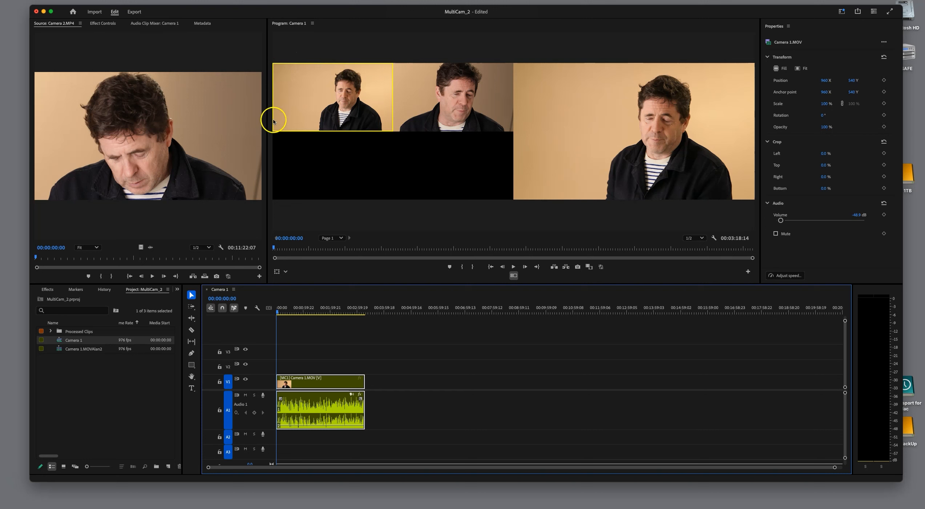
Switch the stopped multicam clip back and forth between the Camera 1 and Camera 2 angles, ending on Camera 1.
{"action": "left_click", "coordinate": [446, 105]}
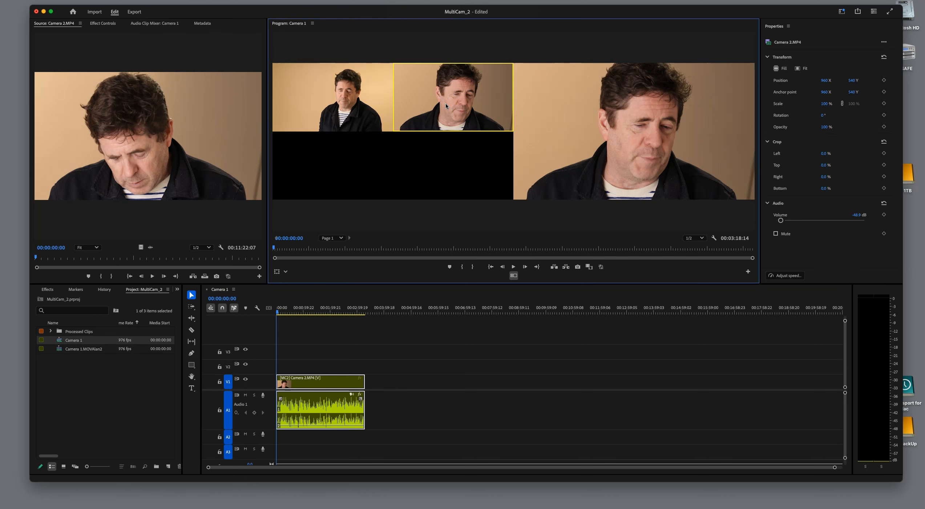
{"action": "left_click", "coordinate": [351, 108]}
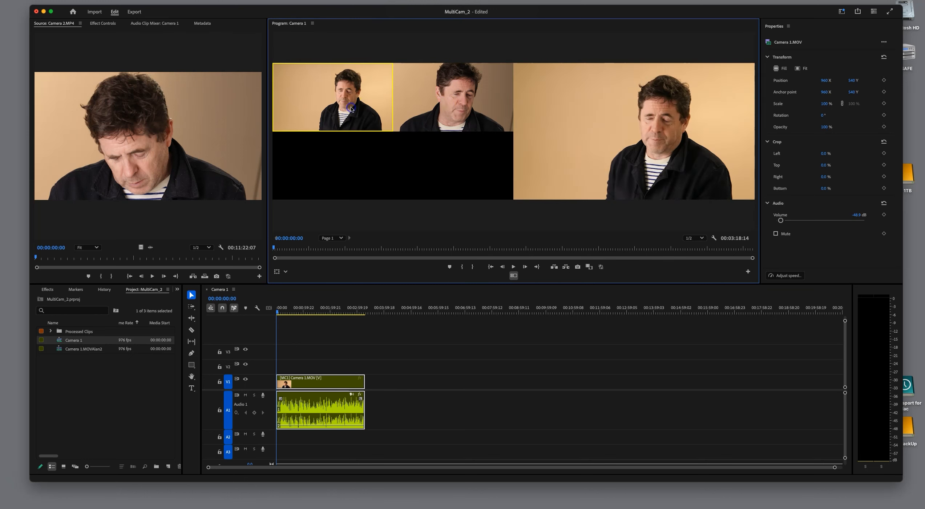
{"action": "left_click", "coordinate": [471, 115]}
{"action": "left_click", "coordinate": [346, 109]}
{"action": "key", "text": "2"}
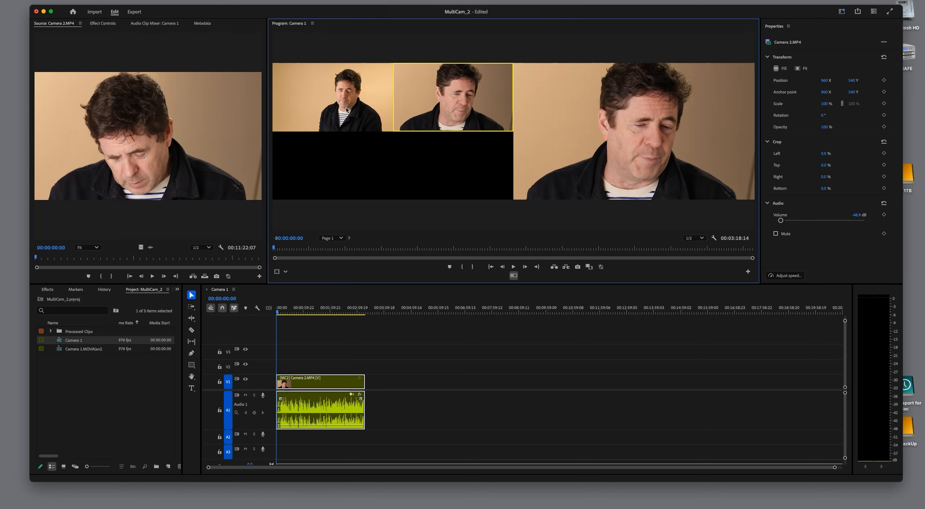
{"action": "key", "text": "1"}
{"action": "key", "text": "2"}
{"action": "key", "text": "1"}
{"action": "key", "text": "2"}
{"action": "key", "text": "1"}
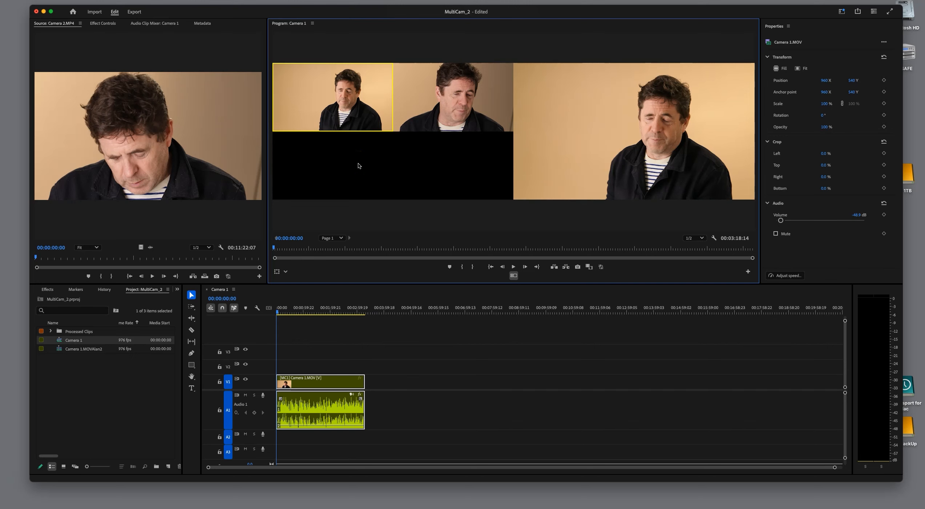
Record live multicam cuts from the sequence start, alternating between Camera 2 and Camera 1, and stop on Camera 1 at about 00:01:04:17.
{"action": "key", "text": "space"}
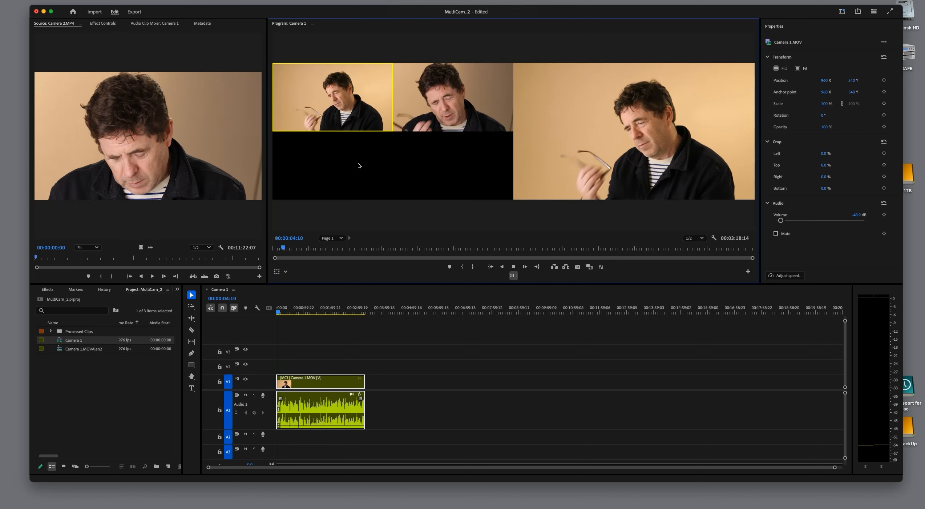
{"action": "key", "text": "2"}
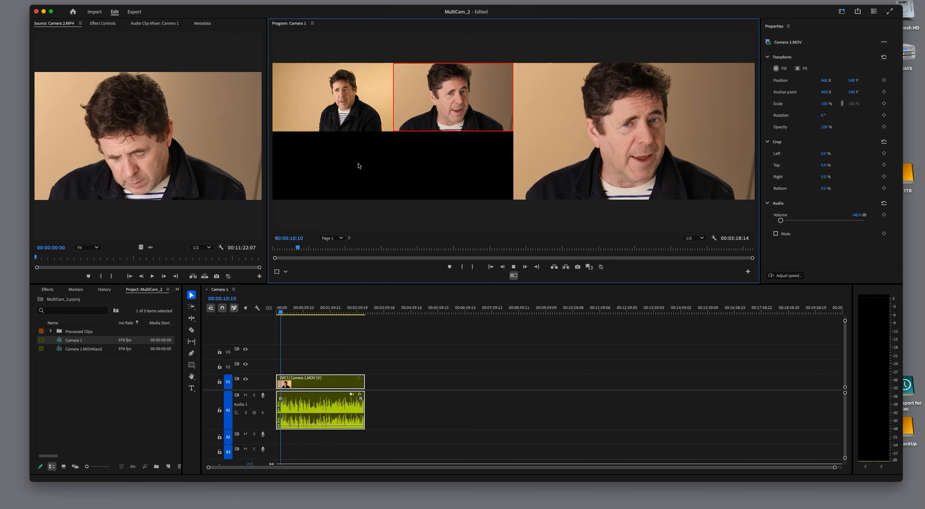
{"action": "key", "text": "1"}
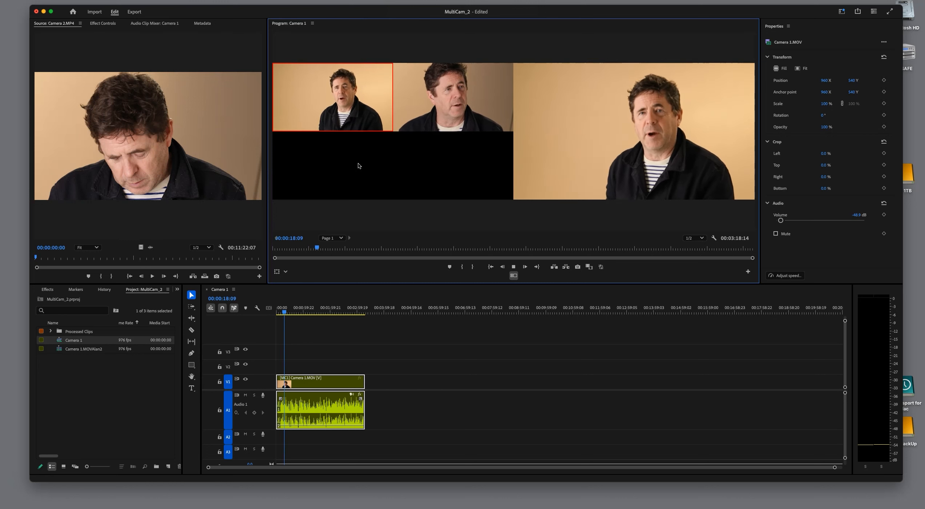
{"action": "key", "text": "2"}
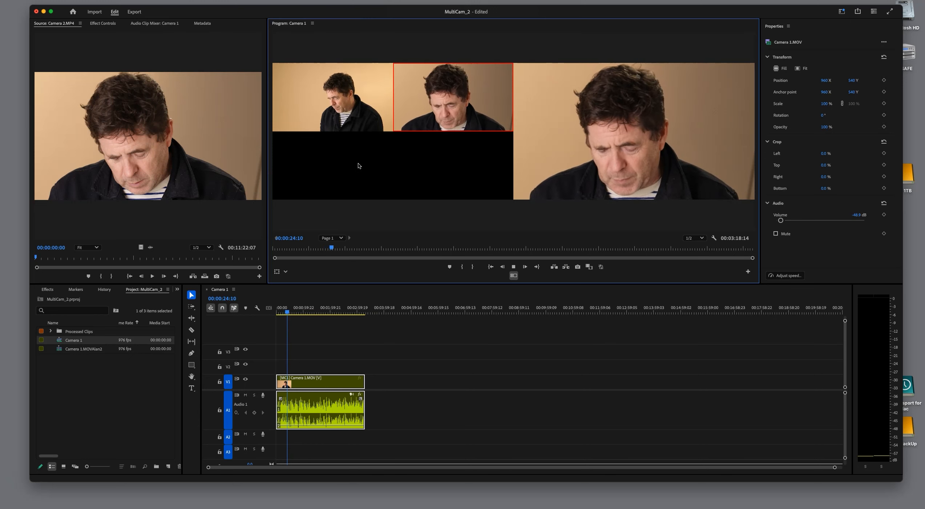
{"action": "key", "text": "1"}
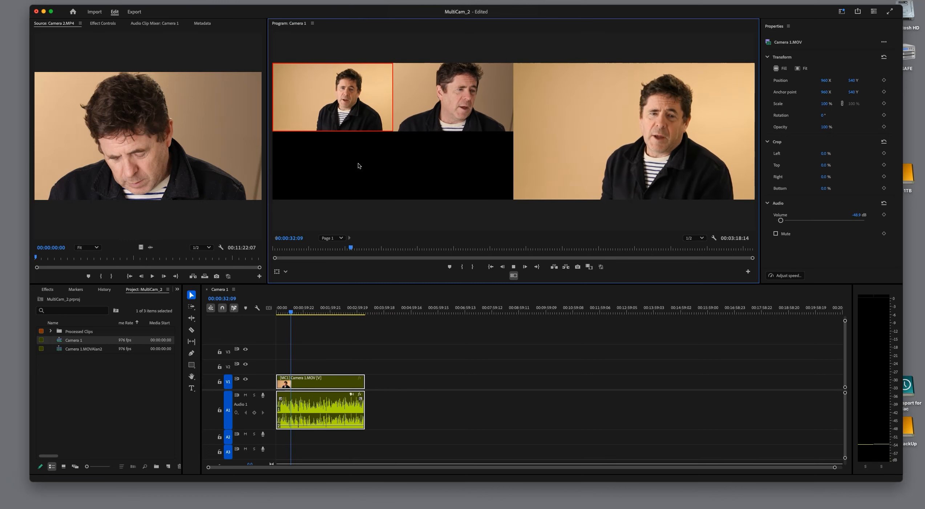
{"action": "key", "text": "2"}
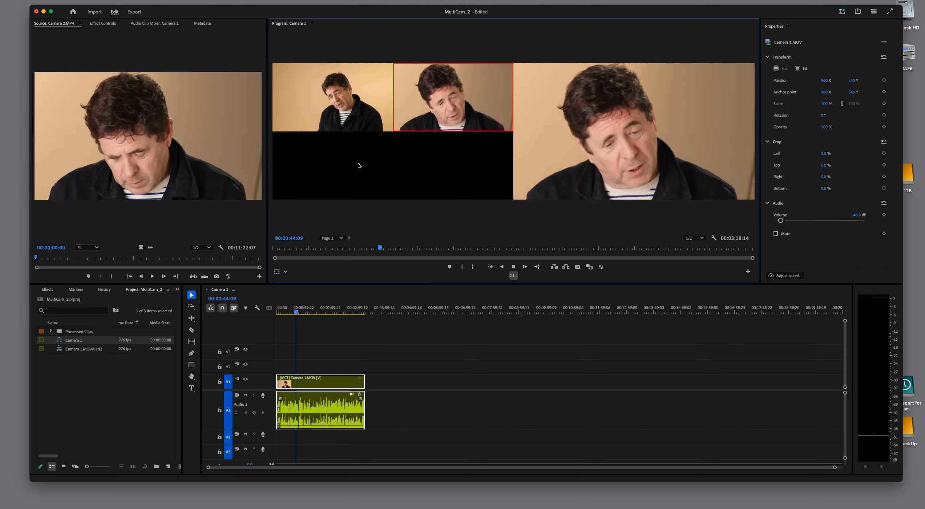
{"action": "key", "text": "1"}
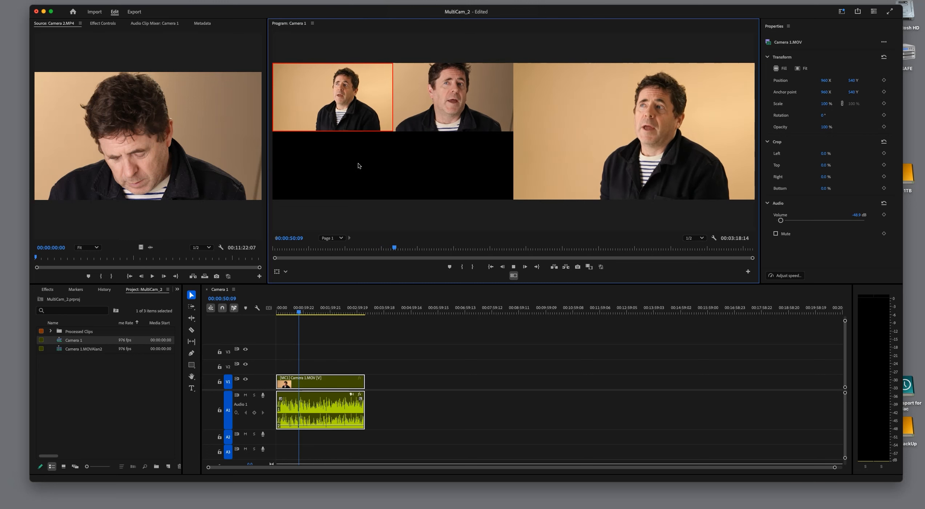
{"action": "key", "text": "2"}
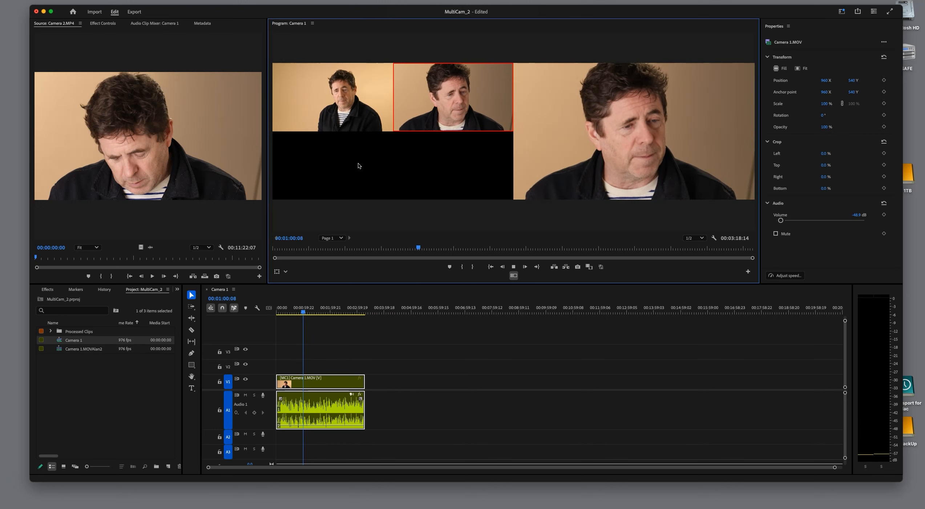
{"action": "key", "text": "1"}
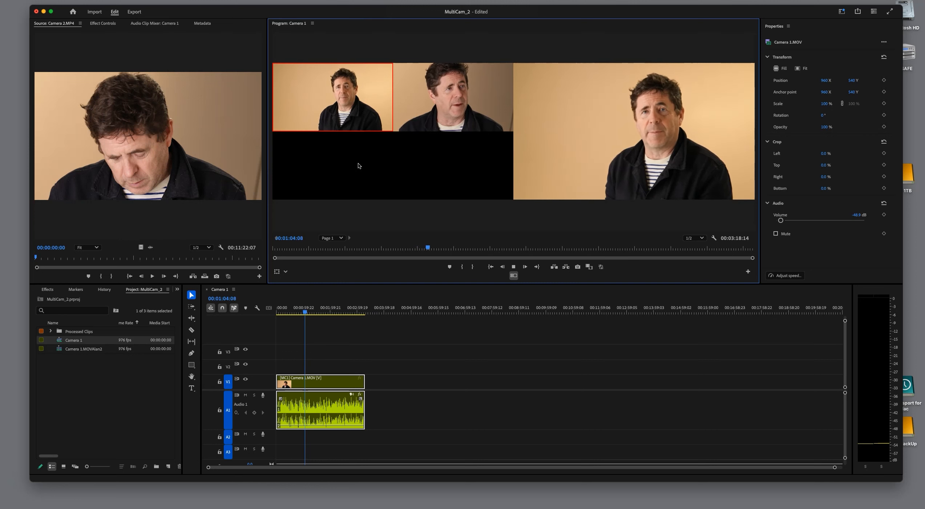
{"action": "key", "text": "space"}
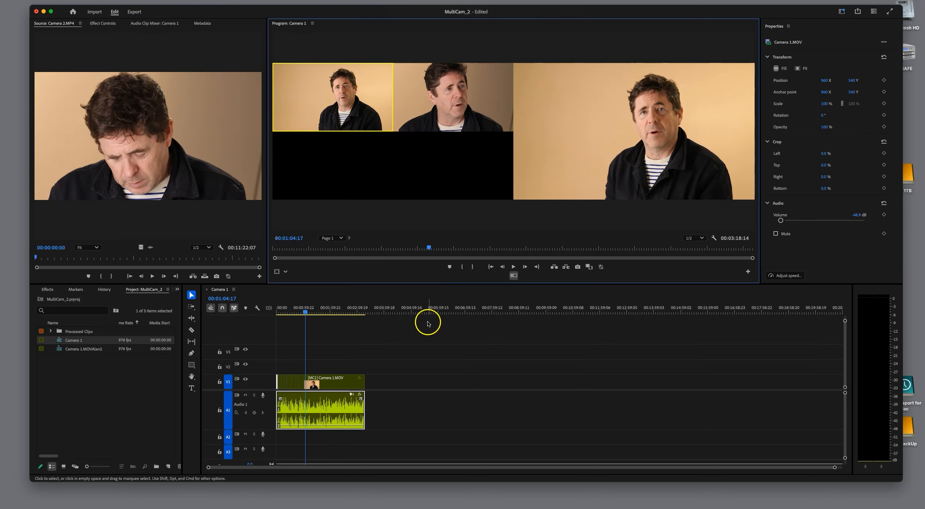
Play the sequence from its start to about 00:00:12:07 to review the recorded camera cuts.
{"action": "left_click", "coordinate": [419, 355]}
{"action": "key", "text": "="}
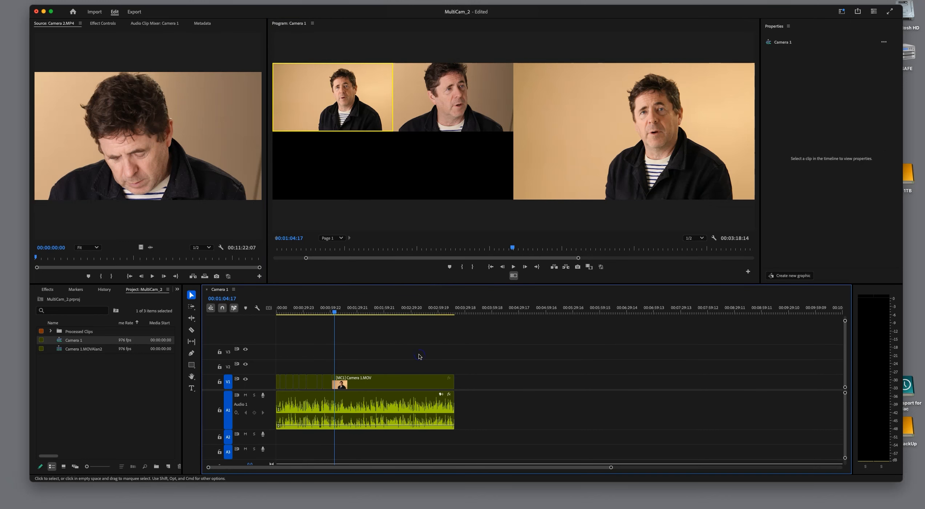
{"action": "key", "text": "="}
{"action": "key", "text": "="}
{"action": "key", "text": "="}
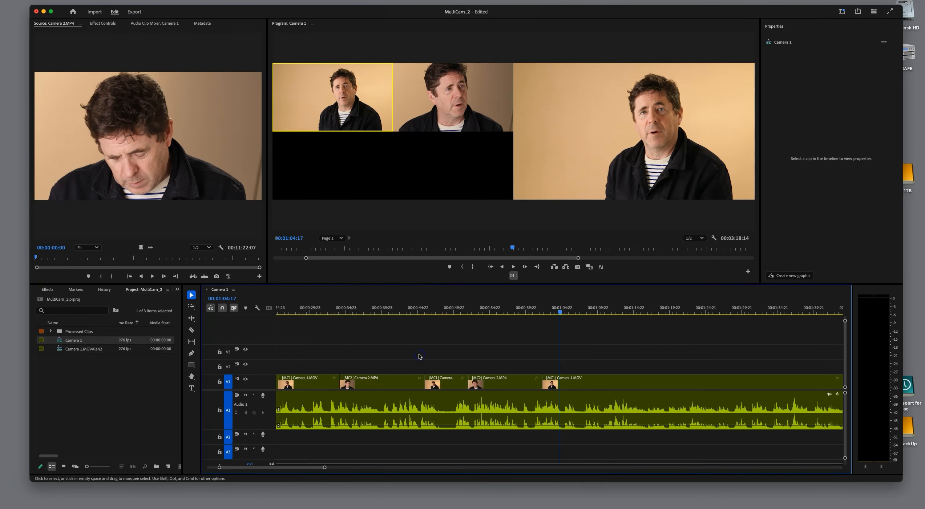
{"action": "left_click_drag", "start_coordinate": [561, 313], "coordinate": [269, 335]}
{"action": "key", "text": "space"}
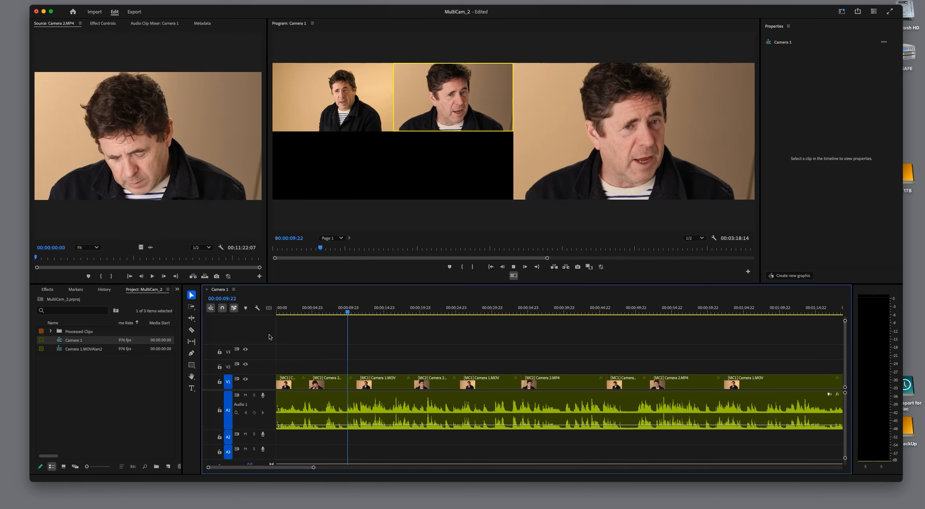
{"action": "key", "text": "space"}
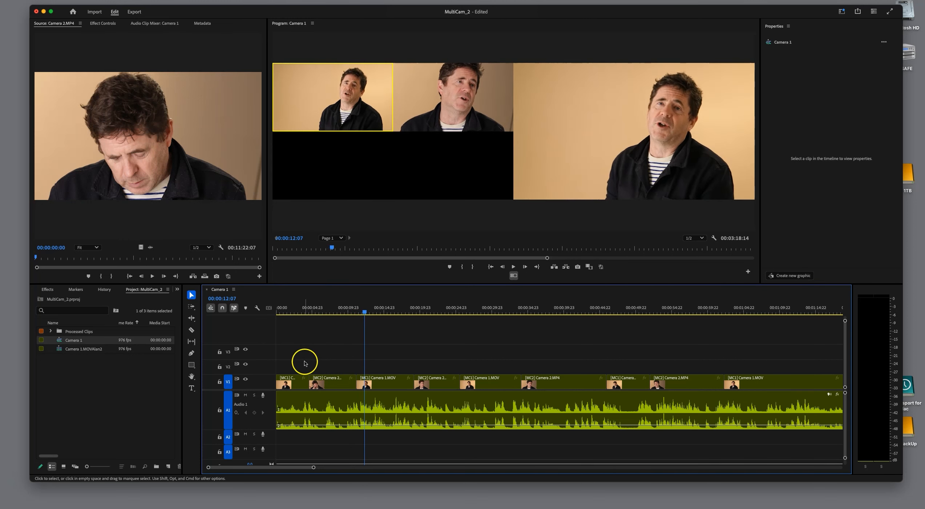
Roll the first cut between Camera 1 and Camera 2 to 00:00:04:03.
{"action": "left_click_drag", "start_coordinate": [365, 313], "coordinate": [306, 313]}
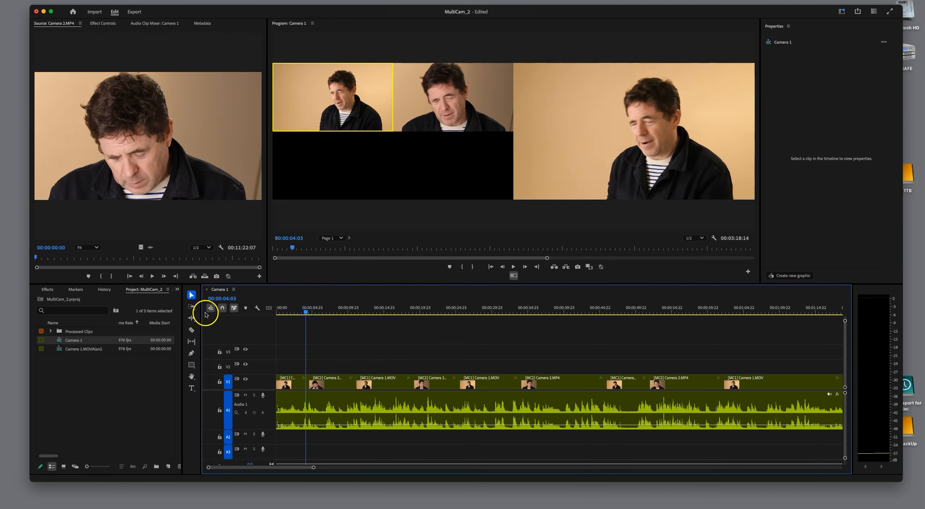
{"action": "left_click_drag", "start_coordinate": [308, 382], "coordinate": [307, 382]}
{"action": "left_click", "coordinate": [316, 382]}
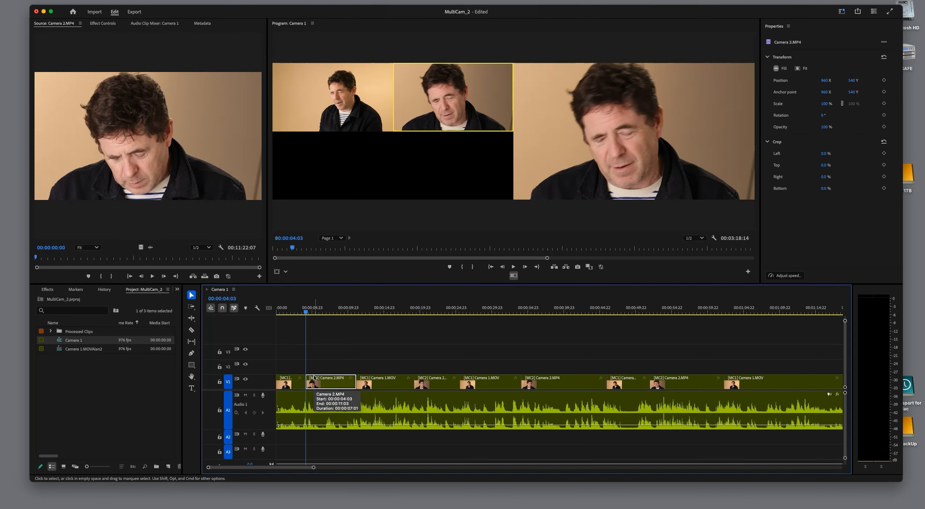
Select all clips and re-record the second switch live from 00:00:04:02, cutting to Camera 1 earlier and stopping at about 00:00:16:19.
{"action": "left_click", "coordinate": [293, 382]}
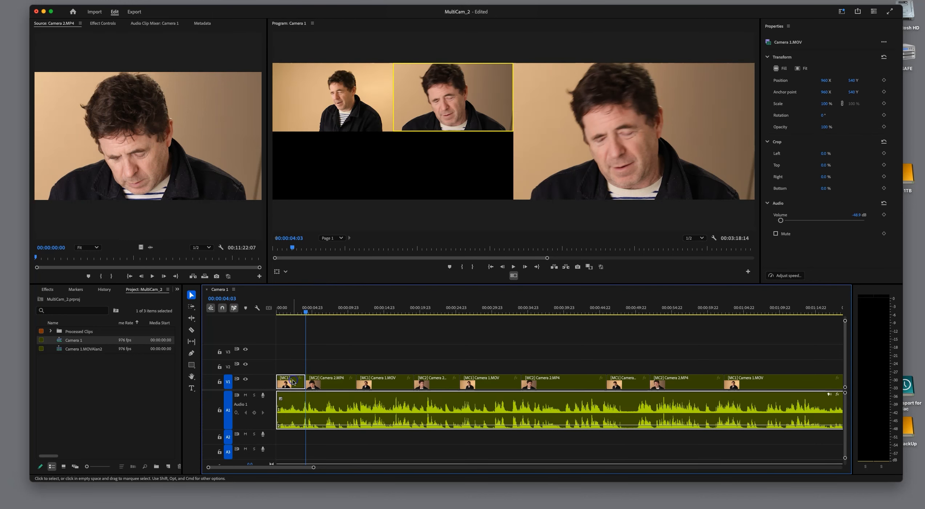
{"action": "key", "text": "super+a"}
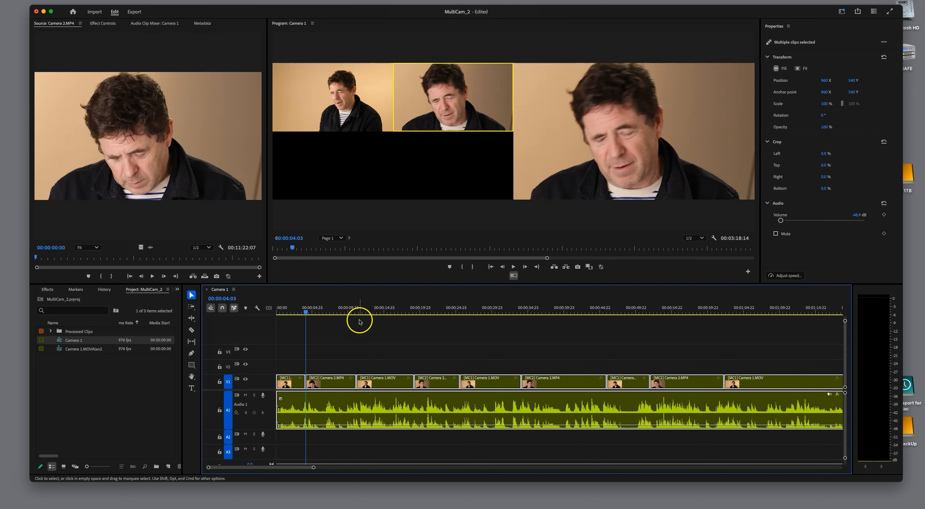
{"action": "key", "text": "Left"}
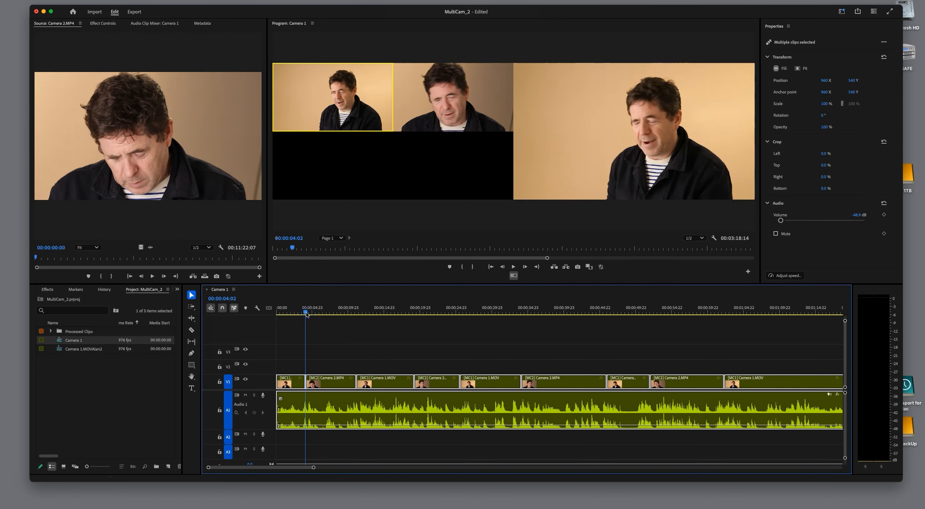
{"action": "key", "text": "space"}
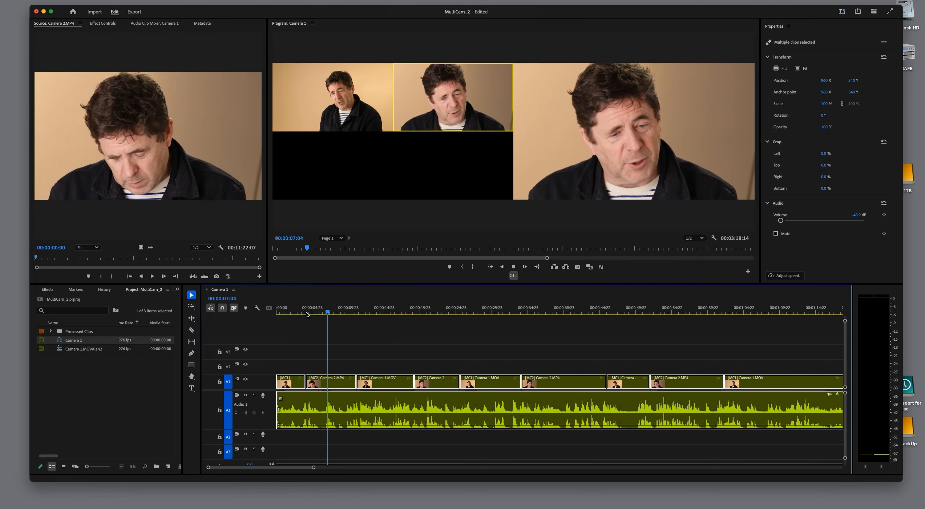
{"action": "key", "text": "1"}
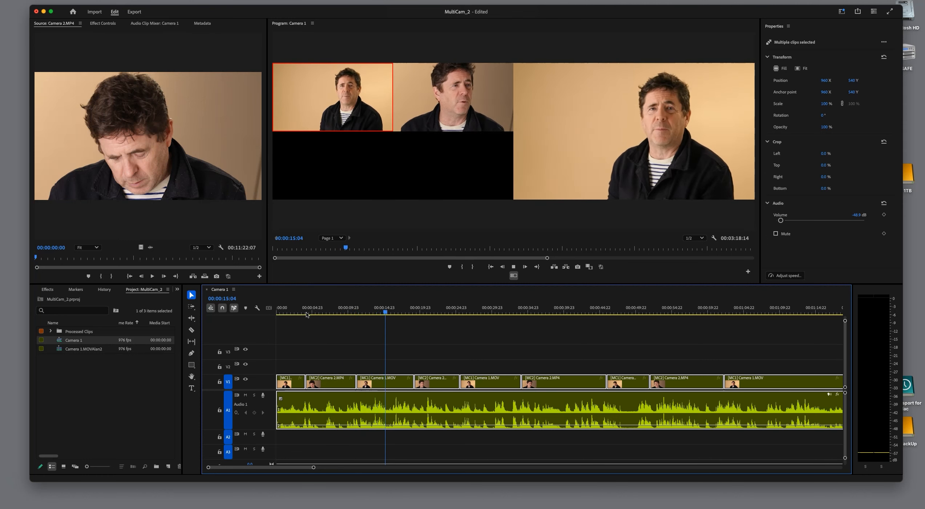
{"action": "key", "text": "space"}
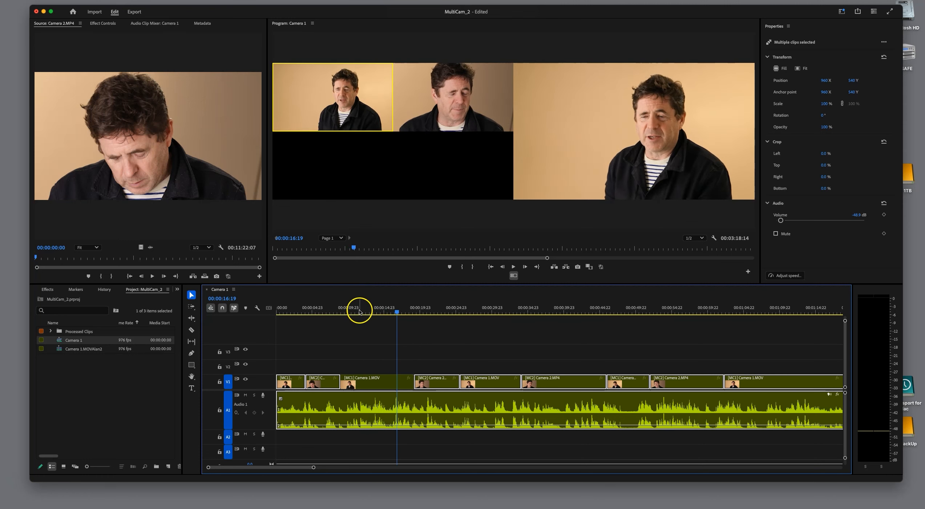
Play the sequence from near its start to about 00:00:14:06 to review the revised switch to Camera 1.
{"action": "left_click", "coordinate": [306, 314]}
{"action": "left_click_drag", "start_coordinate": [306, 317], "coordinate": [286, 318]}
{"action": "key", "text": "space"}
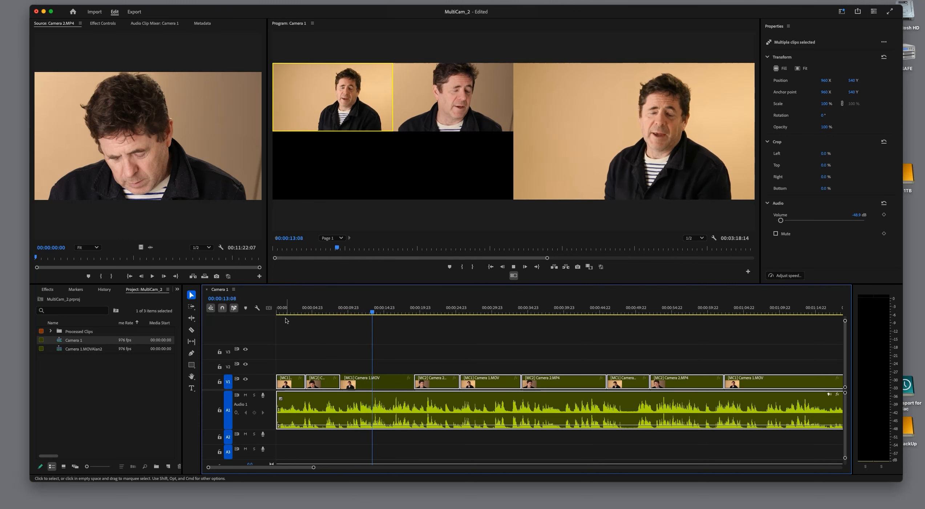
{"action": "key", "text": "space"}
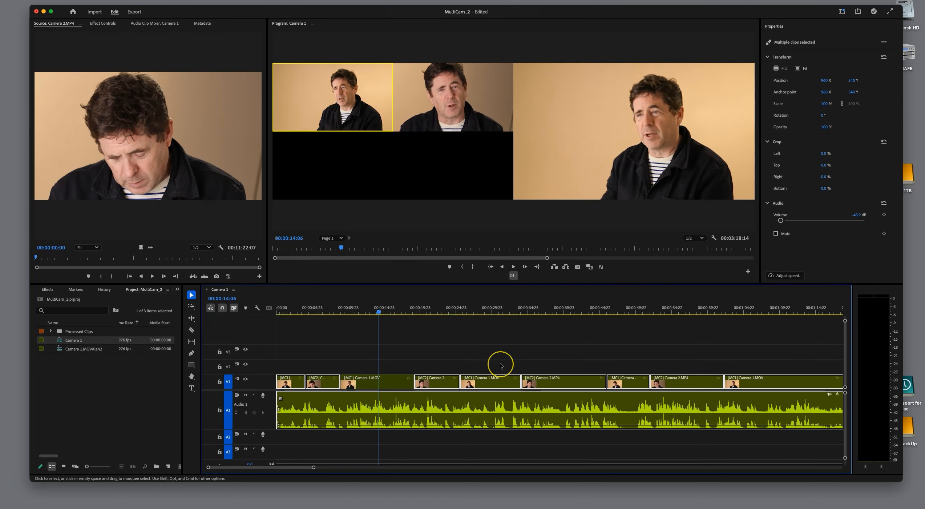
{"action": "key", "text": "minus"}
{"action": "key", "text": "minus"}
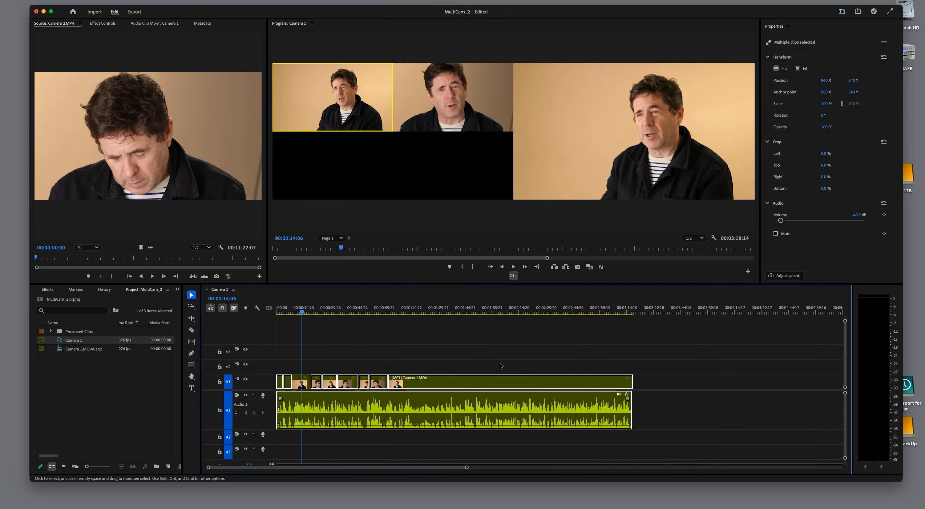
{"action": "key", "text": "minus"}
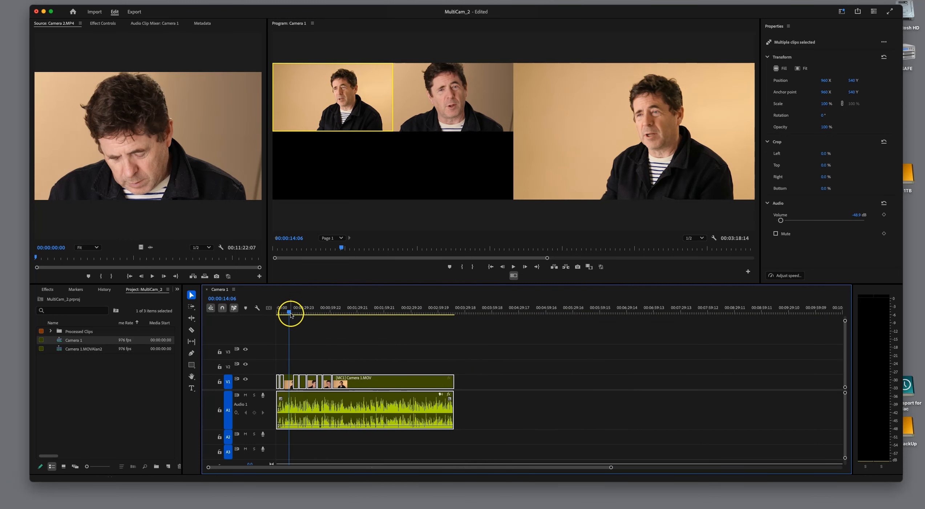